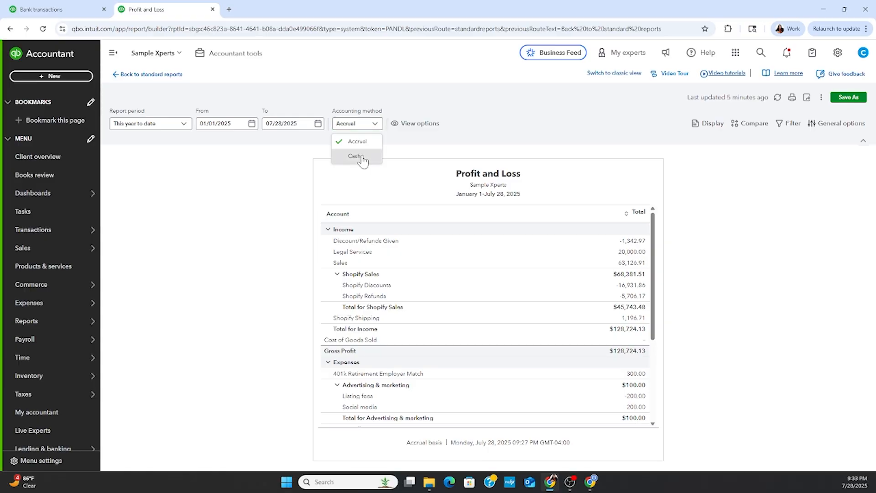
Set the Profit and Loss accounting method to Cash and open the transactions behind Unapplied Cash Payment Income.
left_click(362, 157)
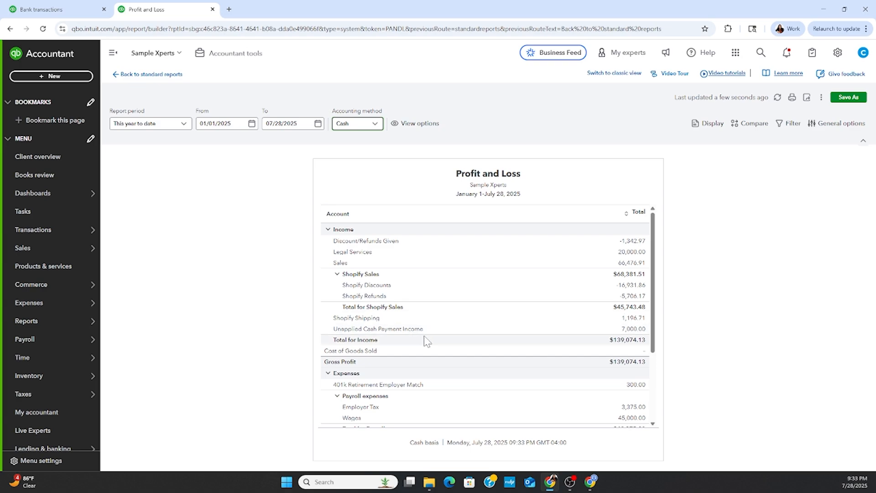
left_click(633, 329)
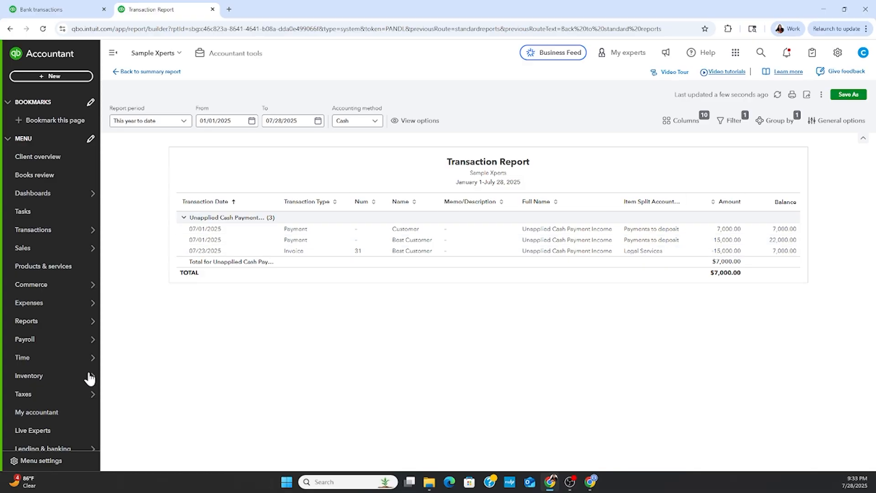
Open Invoice 31 from the transaction report, set its invoice date to 07/01/2025, confirm saving the linked transaction, and close it.
left_click(200, 253)
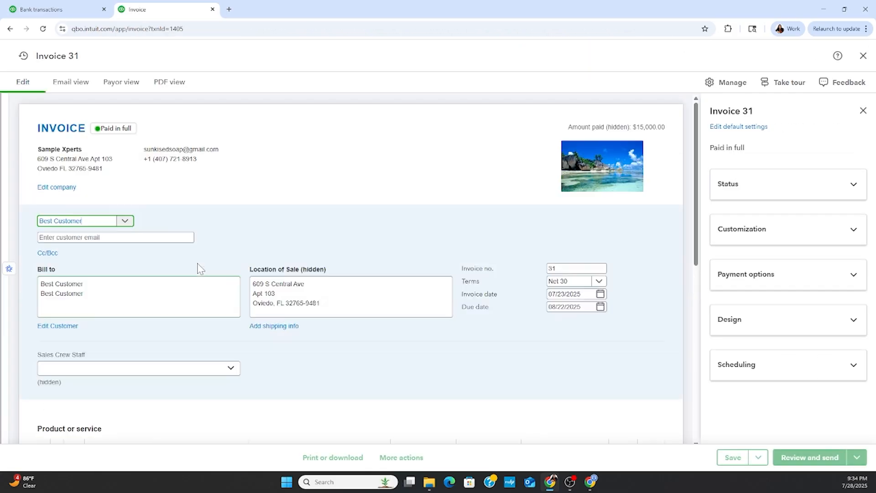
left_click(596, 295)
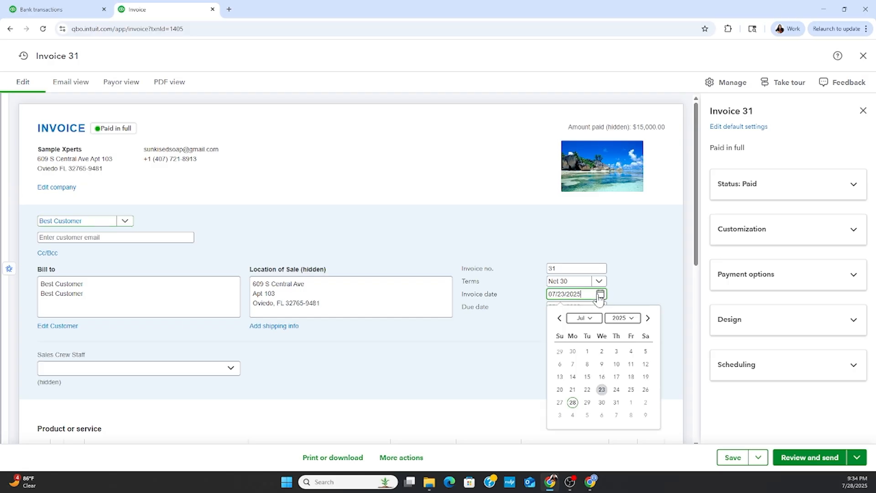
left_click(587, 351)
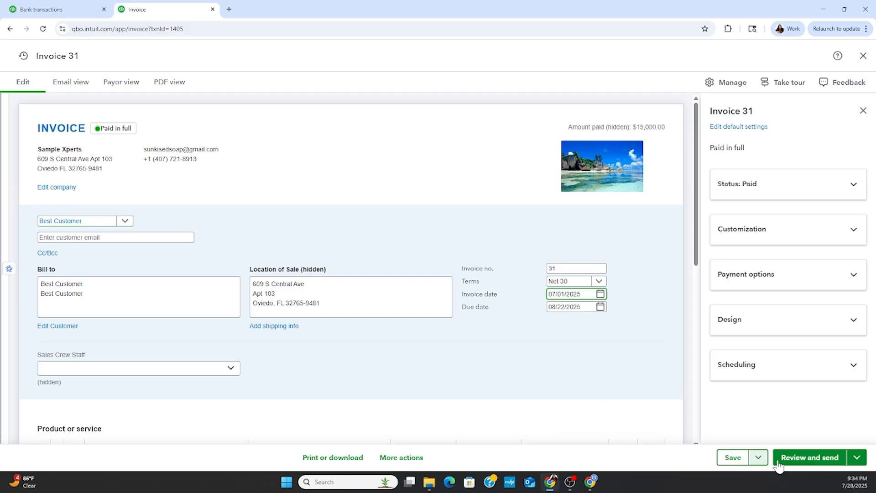
left_click(730, 458)
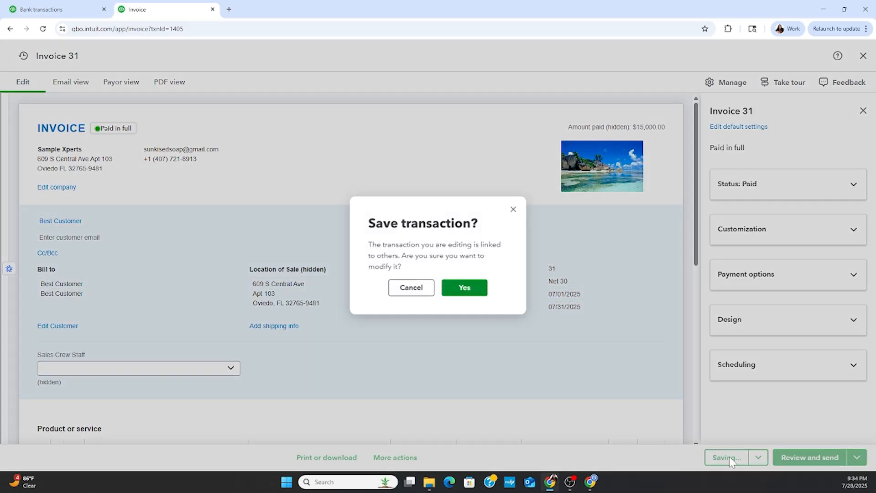
left_click(463, 288)
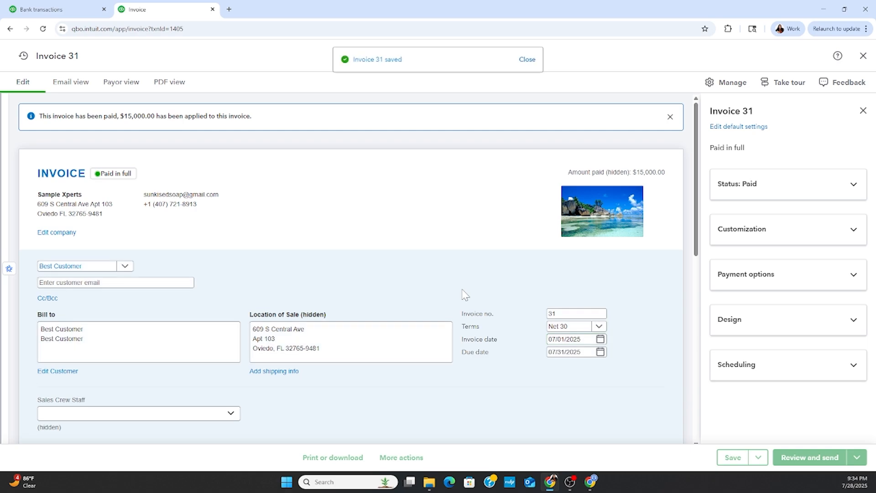
left_click(863, 55)
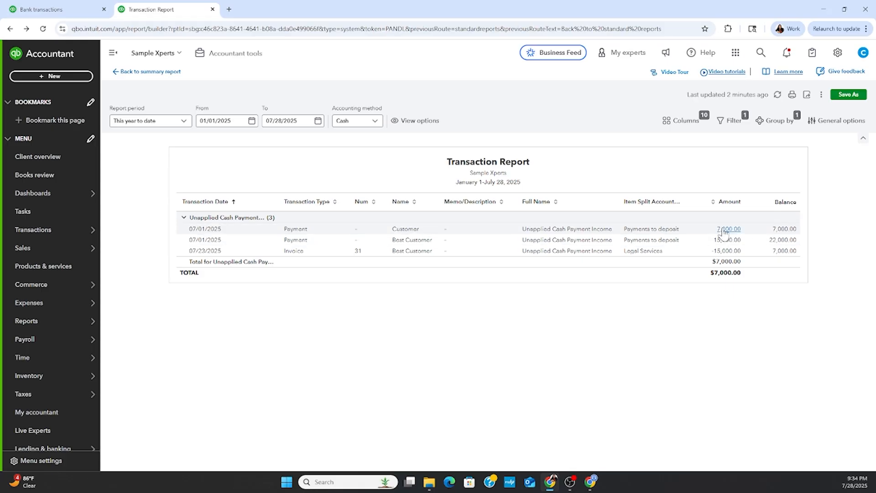
Open the $7,000 unapplied payment to examine its amount received and the invoice it is applied to, and close it.
left_click(725, 230)
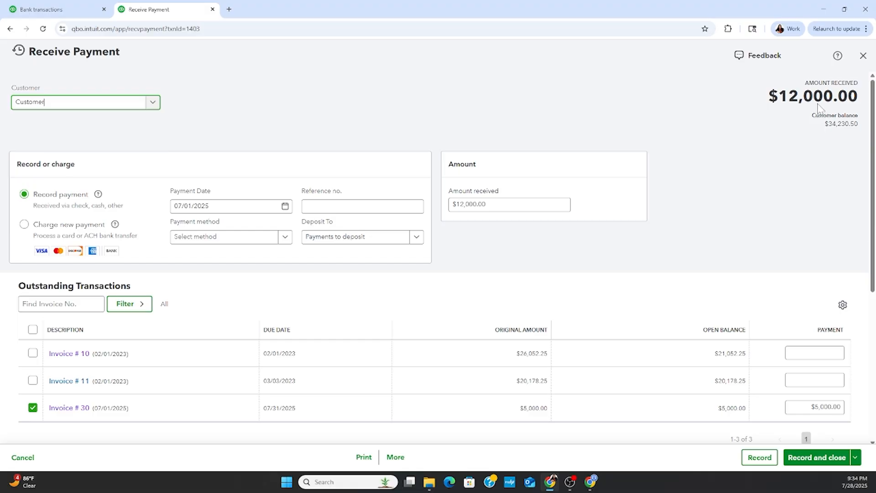
left_click(502, 204)
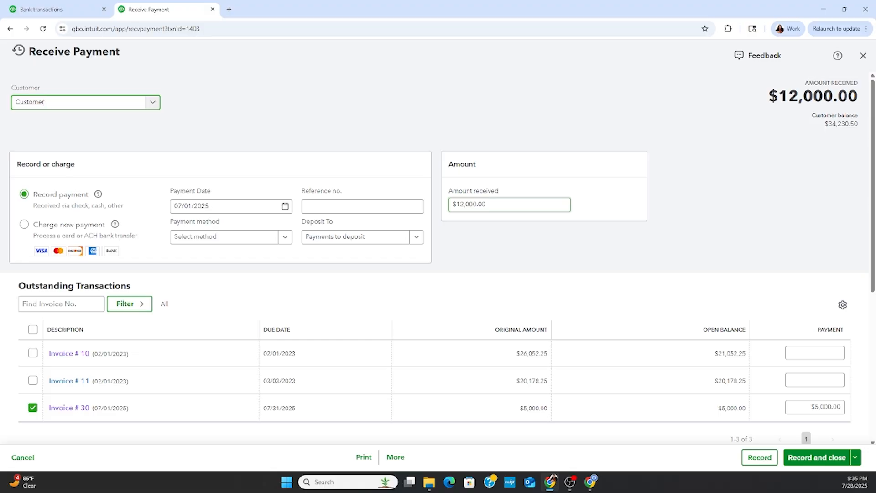
left_click(859, 60)
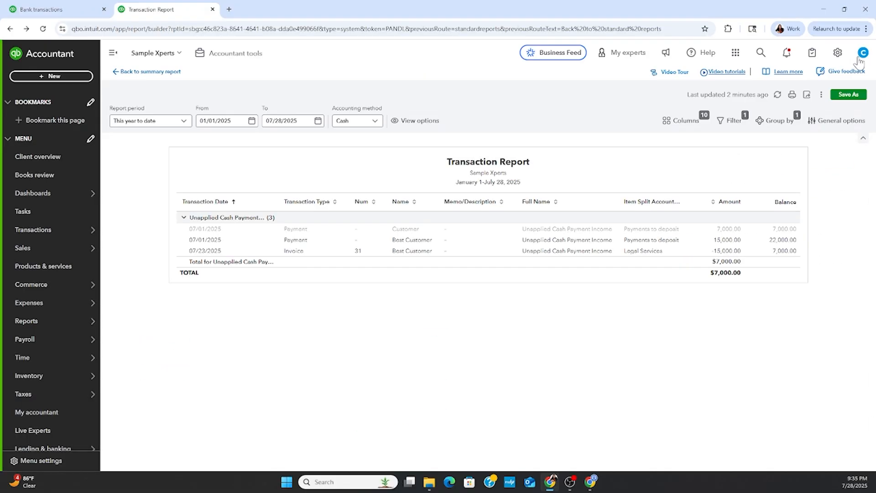
Review the advanced account settings, including the automation options for applying credits and bill payments, and close the settings.
left_click(838, 54)
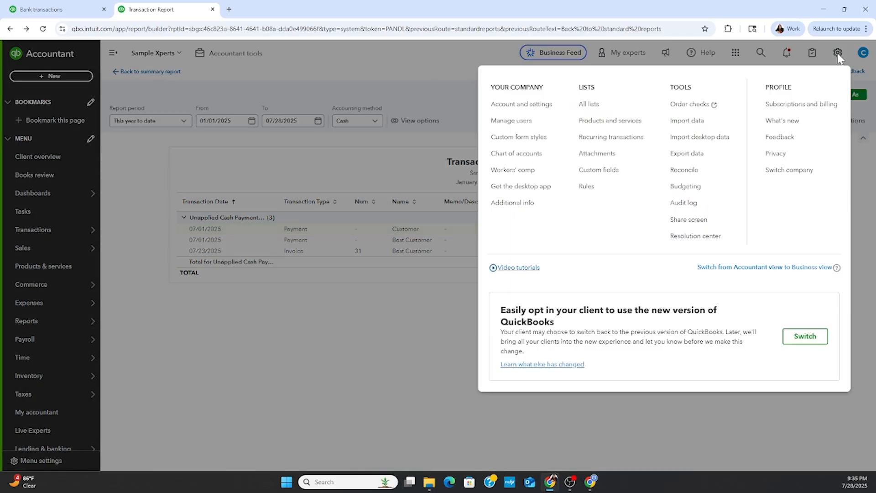
left_click(543, 104)
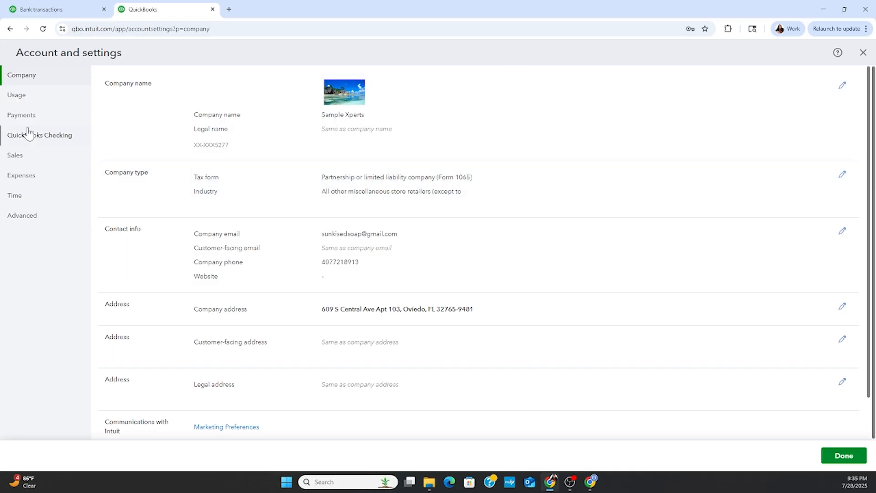
left_click(21, 215)
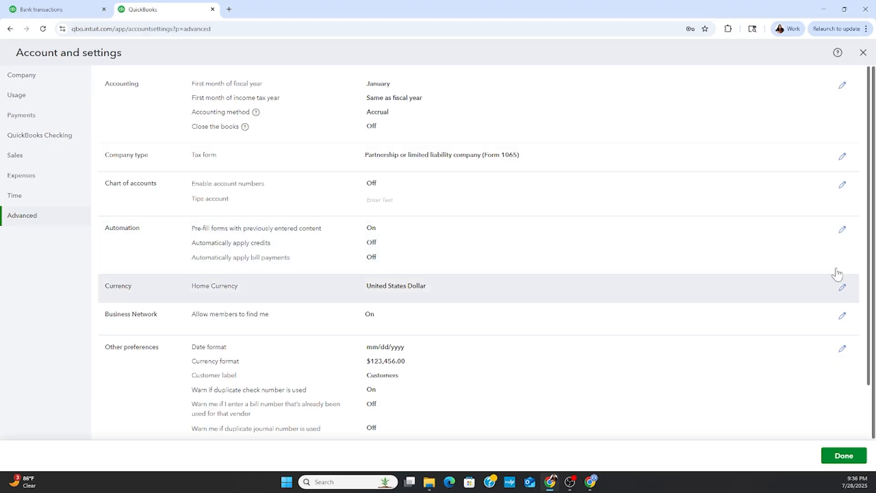
left_click(843, 456)
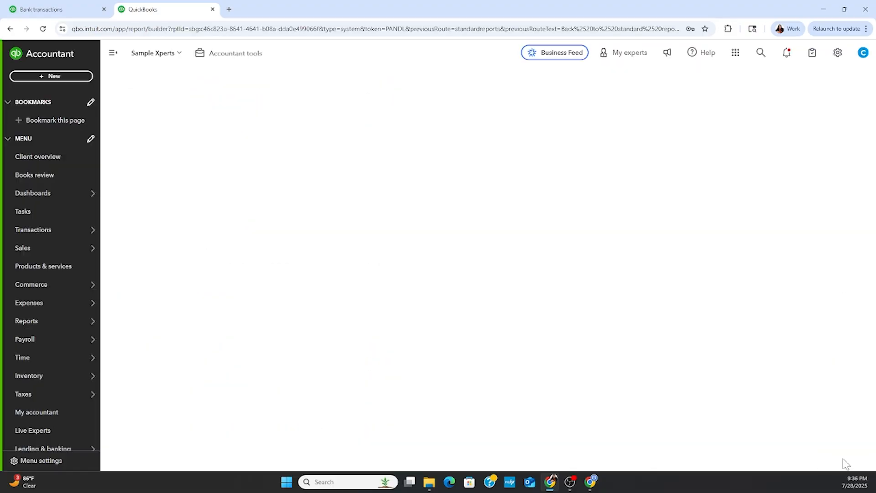
Return to the Profit and Loss report and set its accounting method to Cash.
left_click(40, 12)
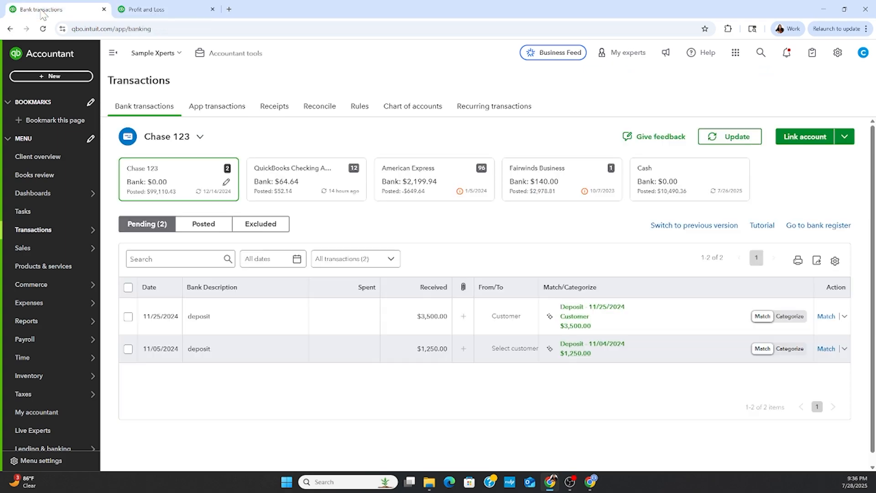
left_click(142, 10)
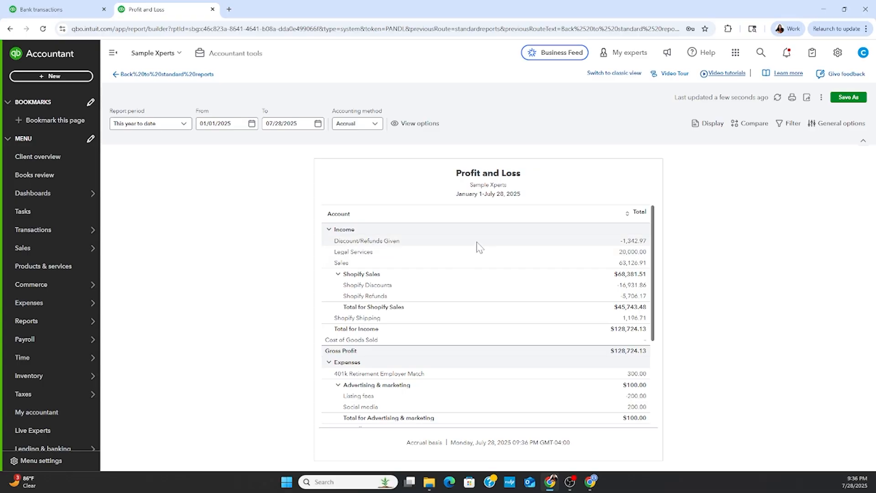
scroll(476, 249, "down", 2)
scroll(492, 254, "up", 1)
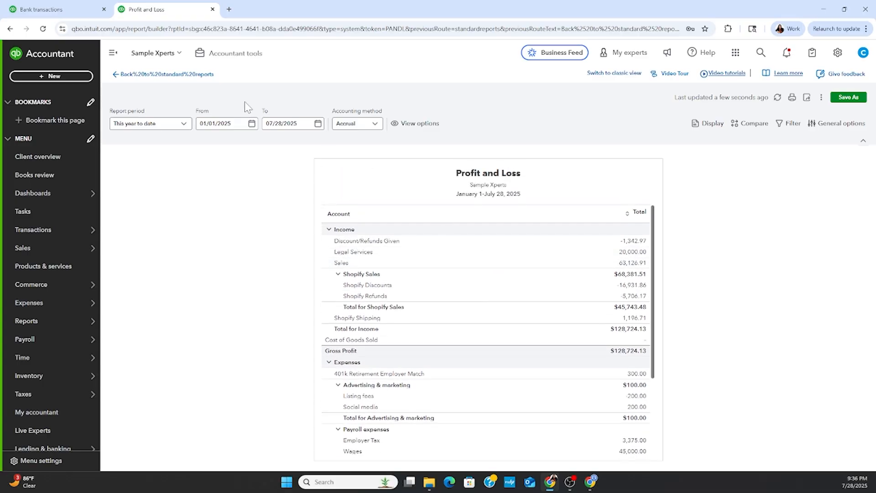
left_click(360, 124)
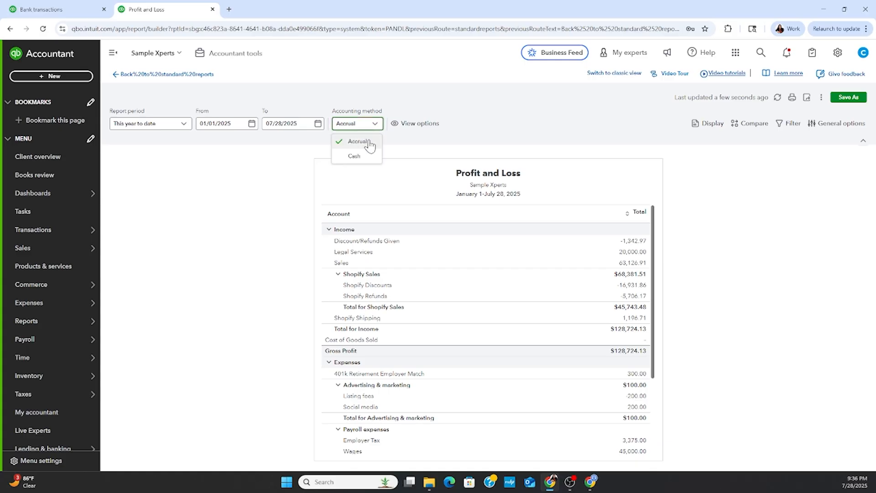
left_click(362, 158)
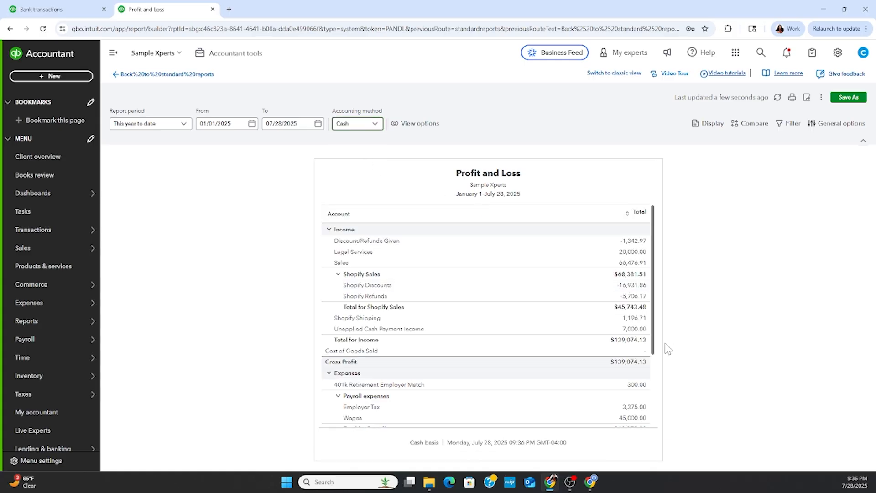
Open the payment behind Unapplied Cash Payment Income and, from it, the linked Invoice 30.
left_click(630, 329)
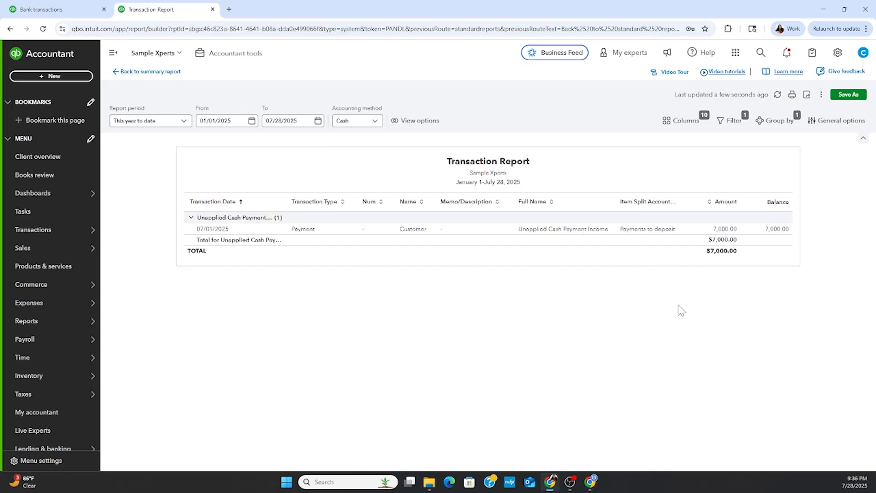
left_click(724, 229)
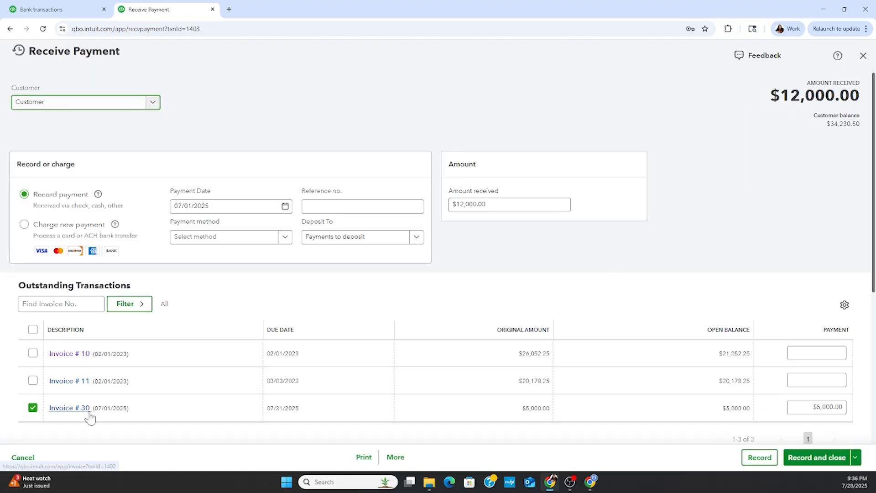
left_click(82, 416)
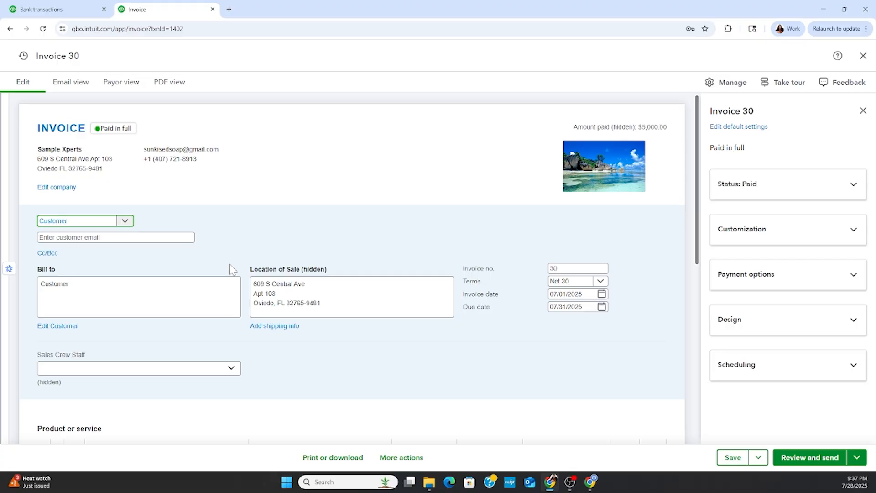
Add an Evaluation Meeting line with a rate of 7,000 to Invoice 30 and confirm saving the linked transaction.
scroll(231, 270, "down", 6)
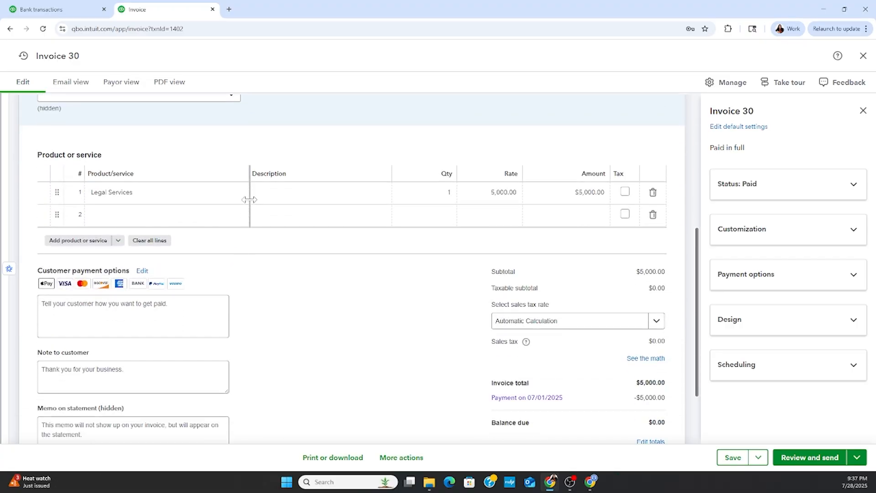
left_click(163, 215)
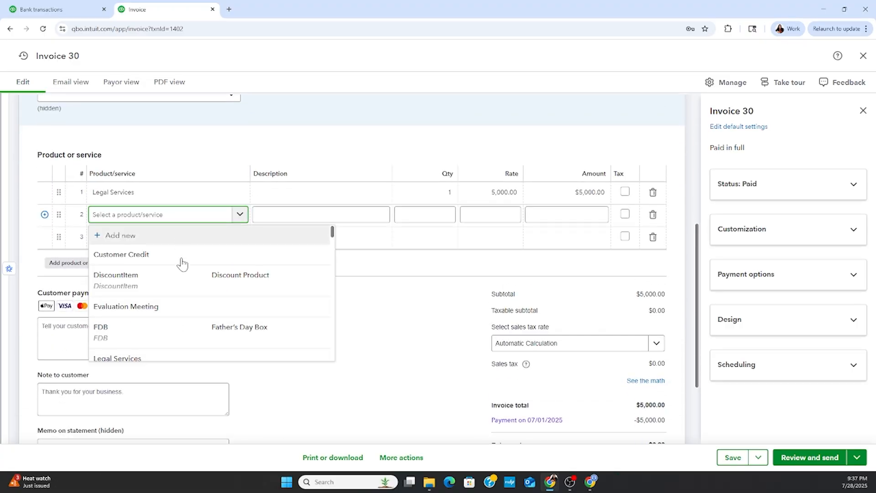
left_click(150, 314)
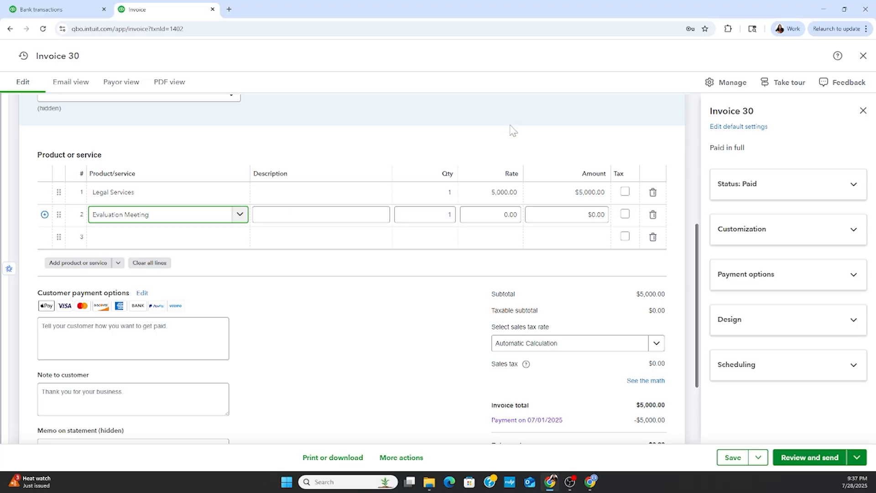
left_click(510, 214)
type("7")
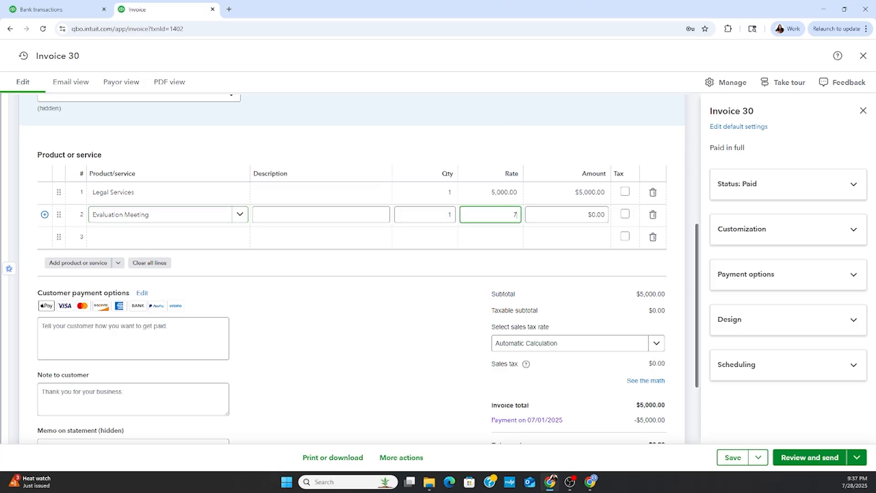
type(",000")
left_click(431, 388)
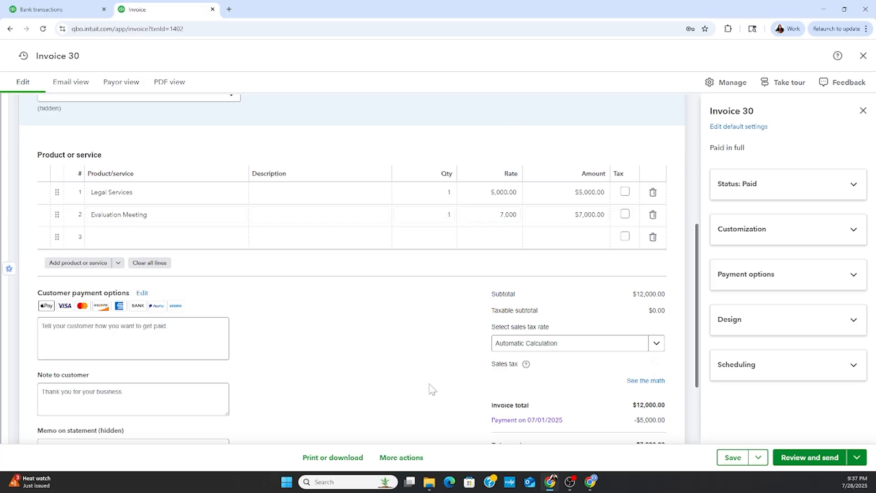
left_click(732, 458)
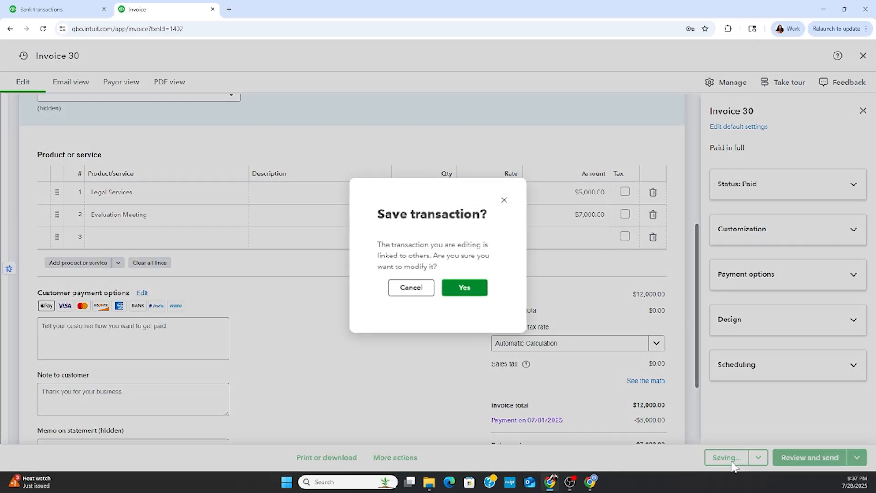
left_click(465, 289)
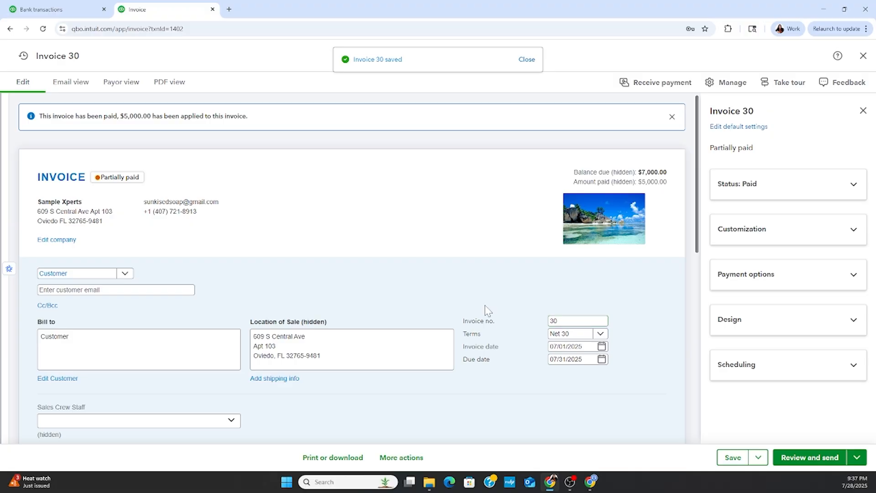
Open the 07/01/2025 payment linked to Invoice 30 and set the amount applied to that invoice to 12,000.
scroll(490, 297, "down", 10)
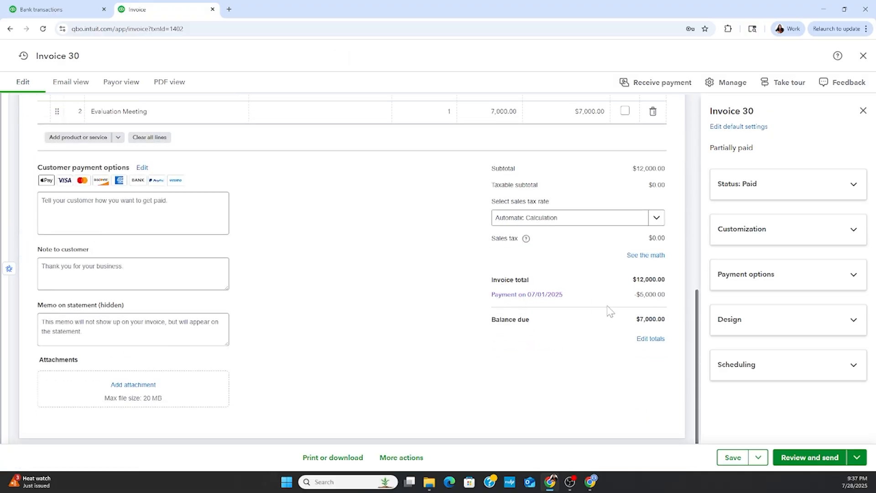
left_click(548, 295)
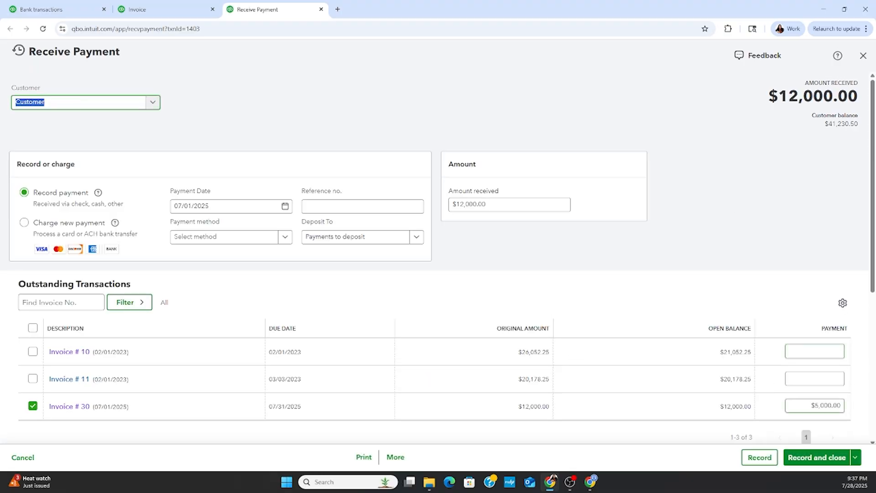
left_click(842, 405)
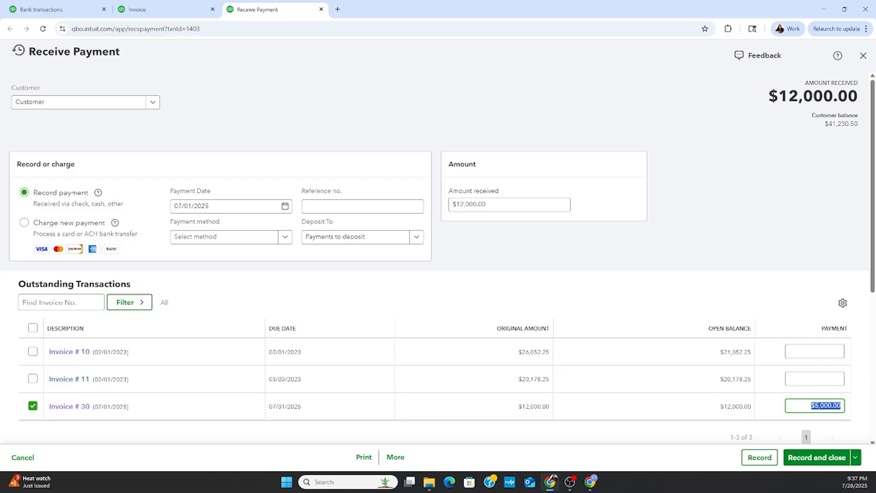
type("12000")
left_click(618, 436)
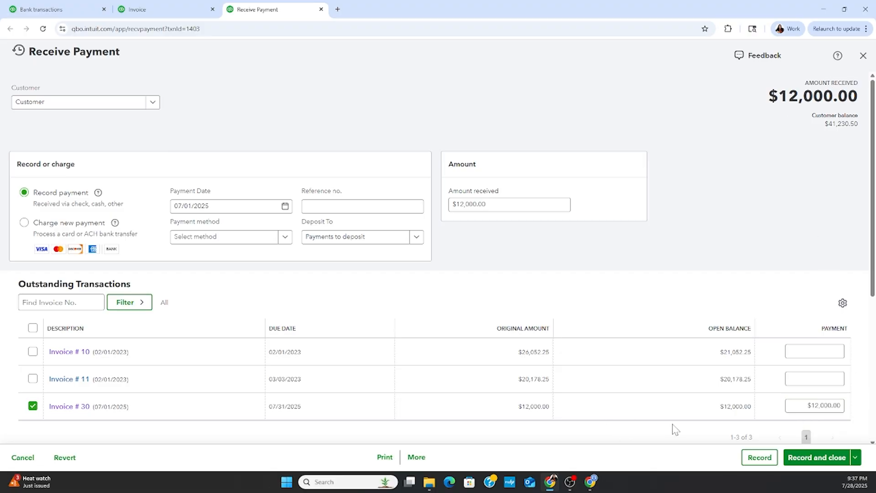
Check the payment's applied and credit amounts, record and close it, and confirm modifying the linked transaction.
scroll(657, 360, "down", 5)
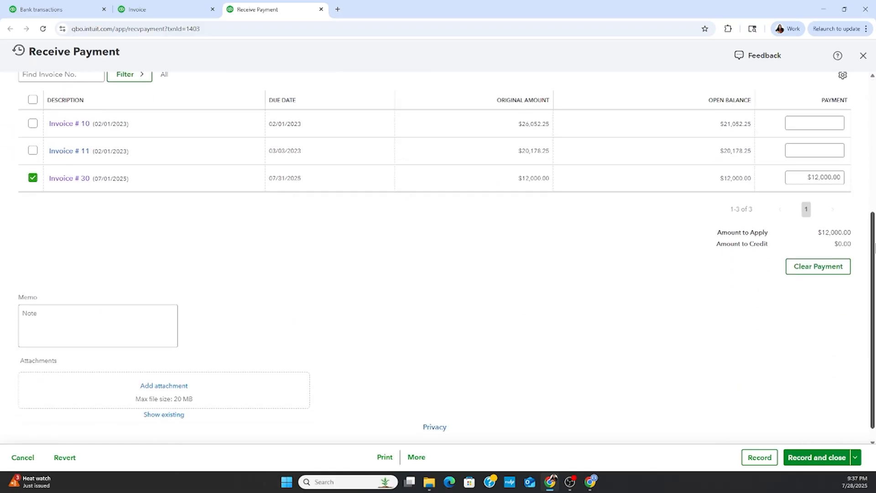
scroll(667, 226, "up", 4)
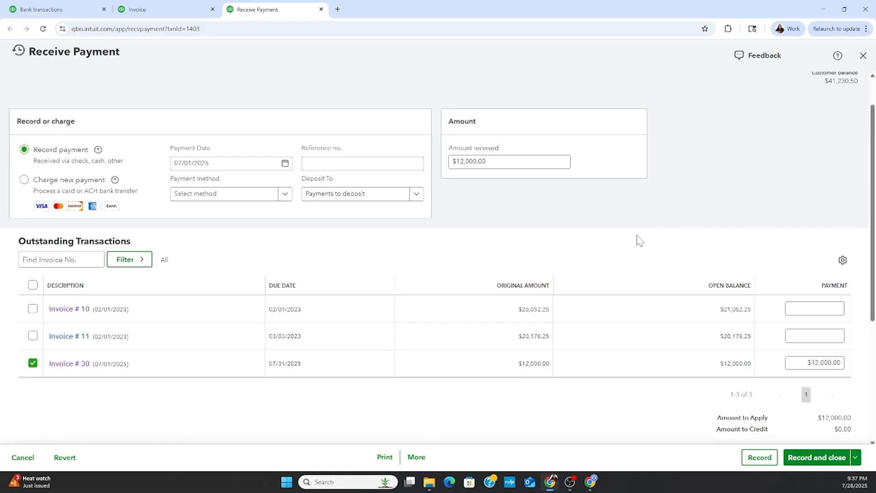
scroll(635, 241, "up", 1)
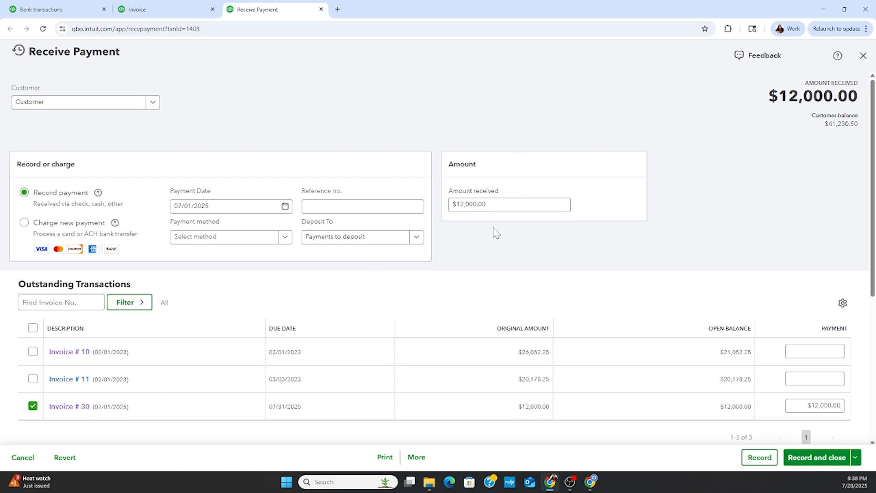
left_click(410, 235)
left_click(826, 465)
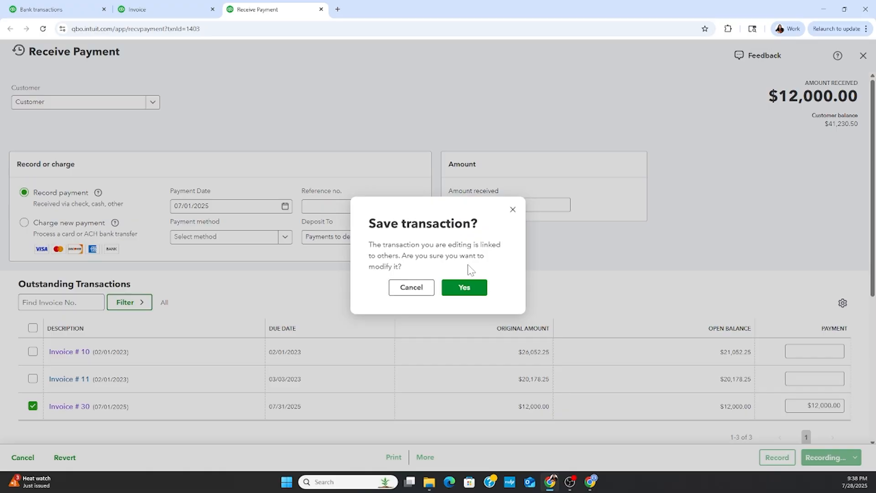
left_click(464, 288)
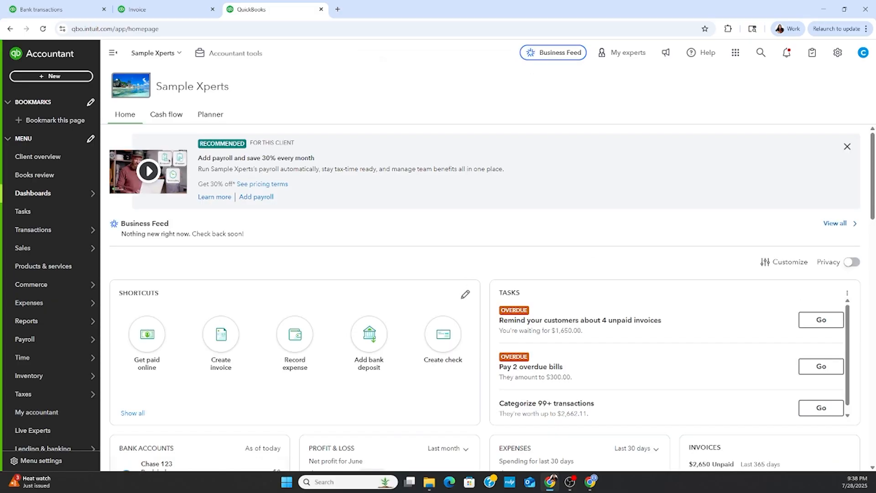
Open the Profit and Loss report from the standard reports and switch its accounting method to Cash.
left_click(43, 9)
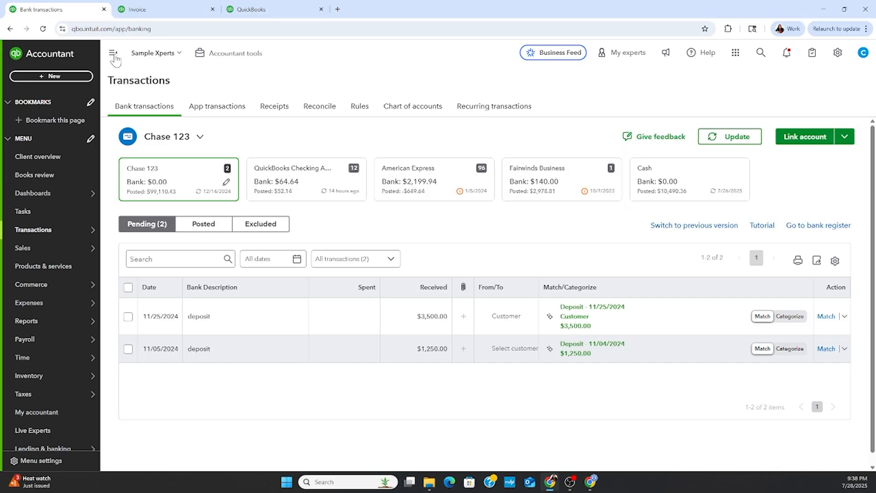
left_click(258, 12)
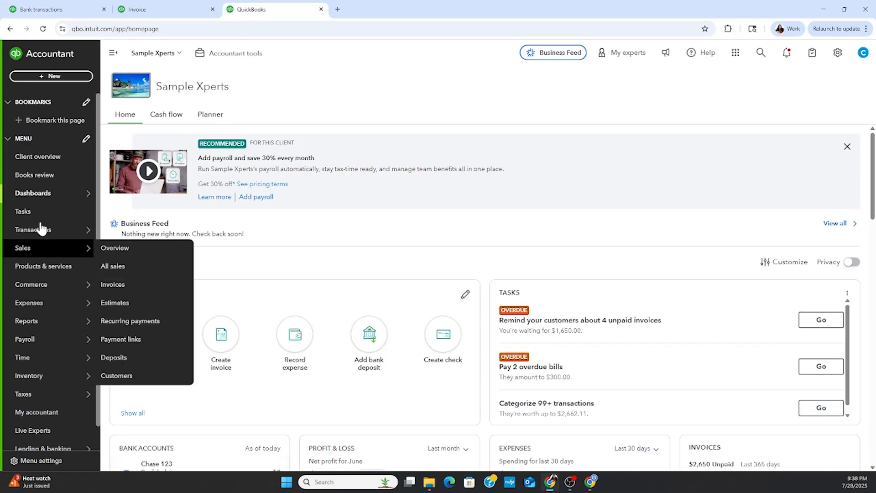
mouse_move(44, 310)
left_click(40, 325)
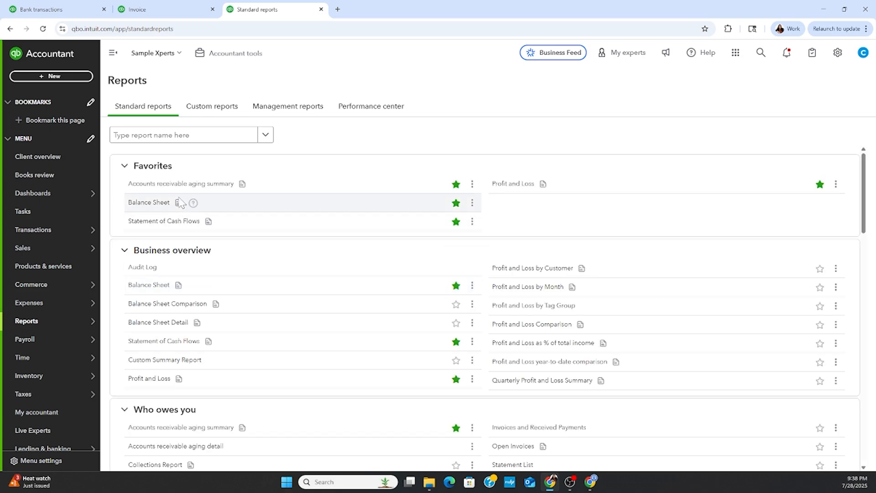
left_click(515, 183)
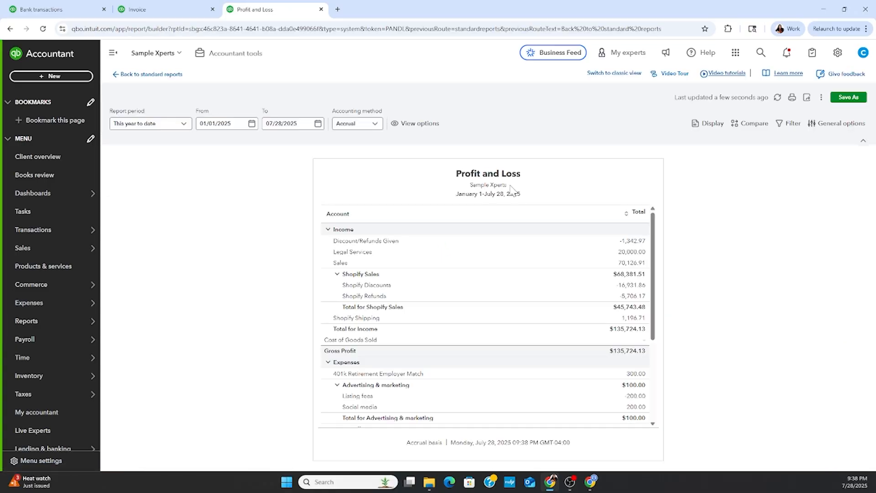
left_click(378, 122)
left_click(363, 155)
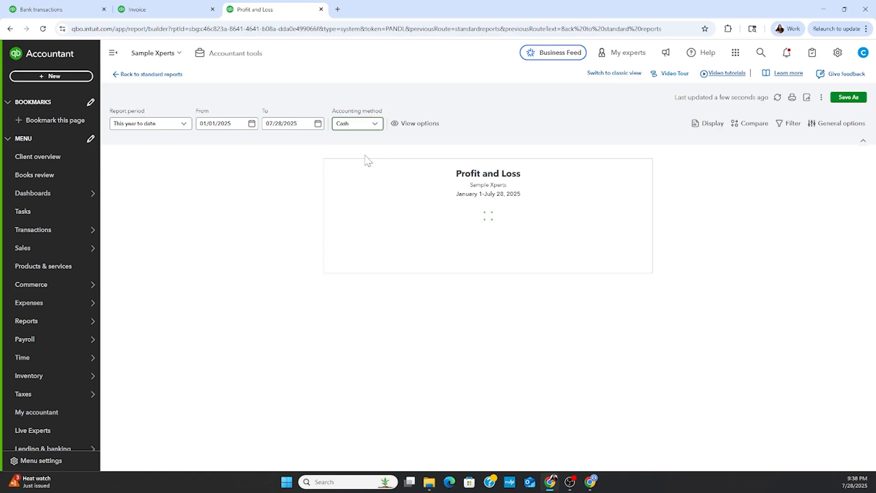